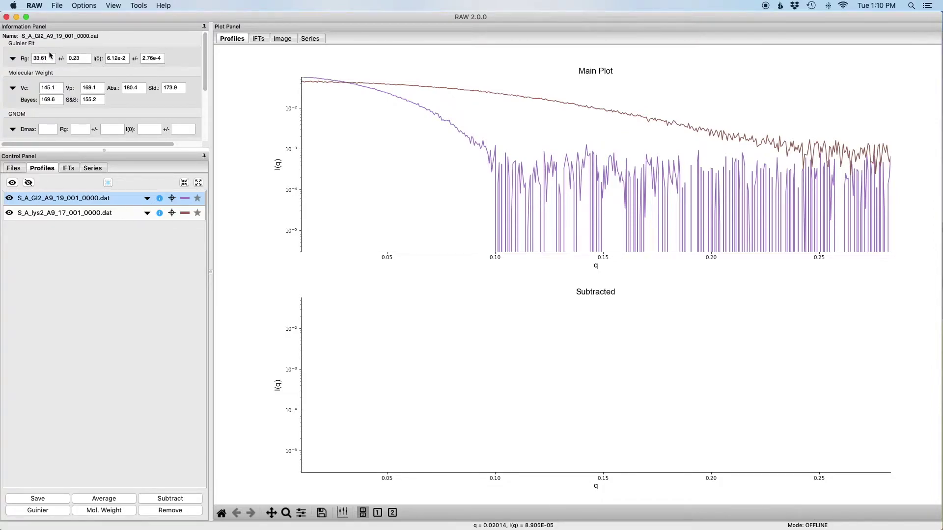
Review the Guinier fit and molecular weight values of the S_A_lys2_A9_17_001_0000.dat and S_A_GI2_A9_19_001_0000.dat profiles.
click(65, 214)
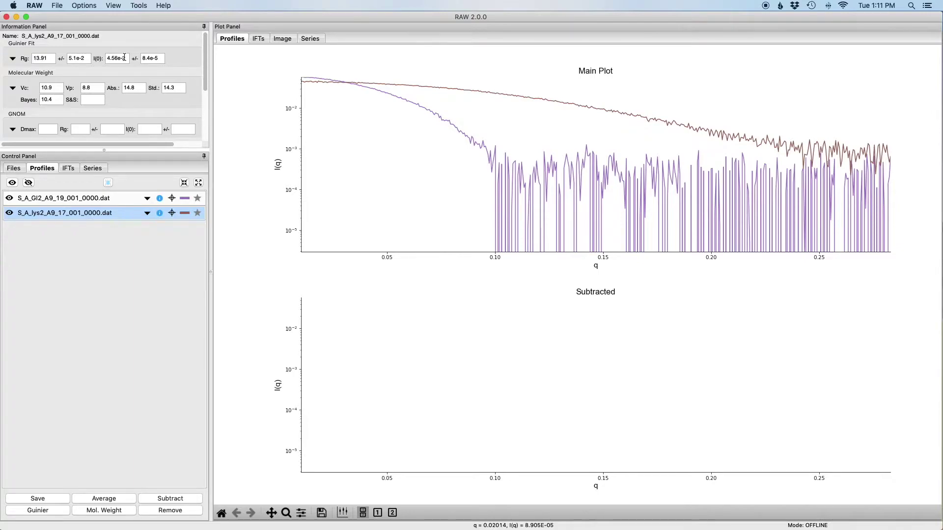
click(112, 201)
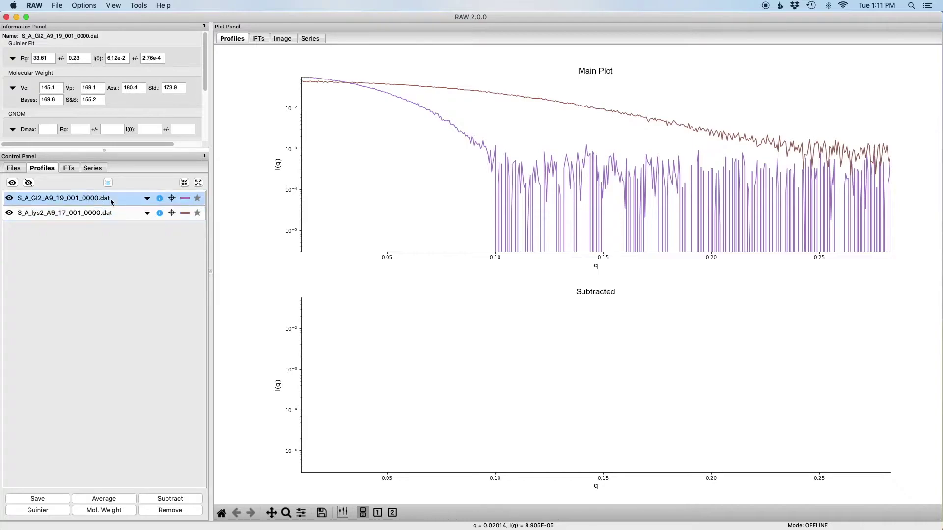
click(145, 199)
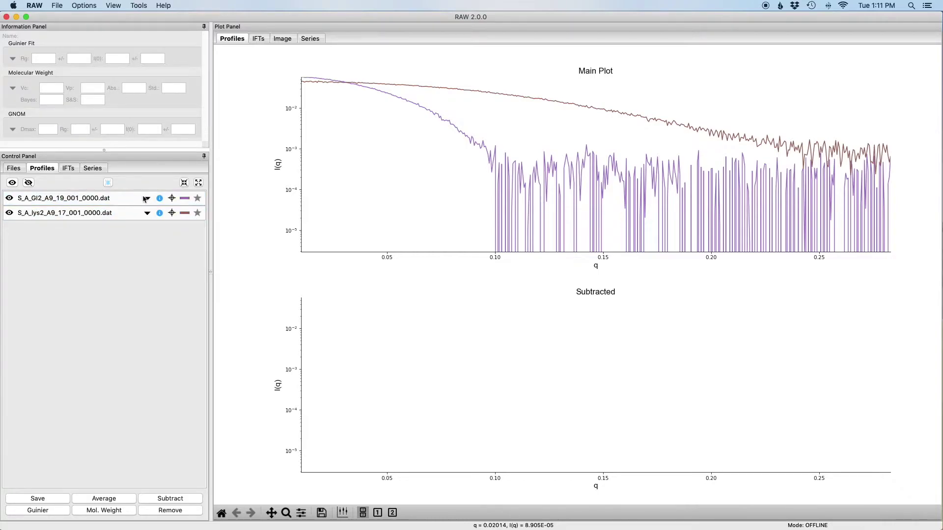
Change the main plot's axes to Kratky and display only that plot without the subtracted one.
right_click(399, 185)
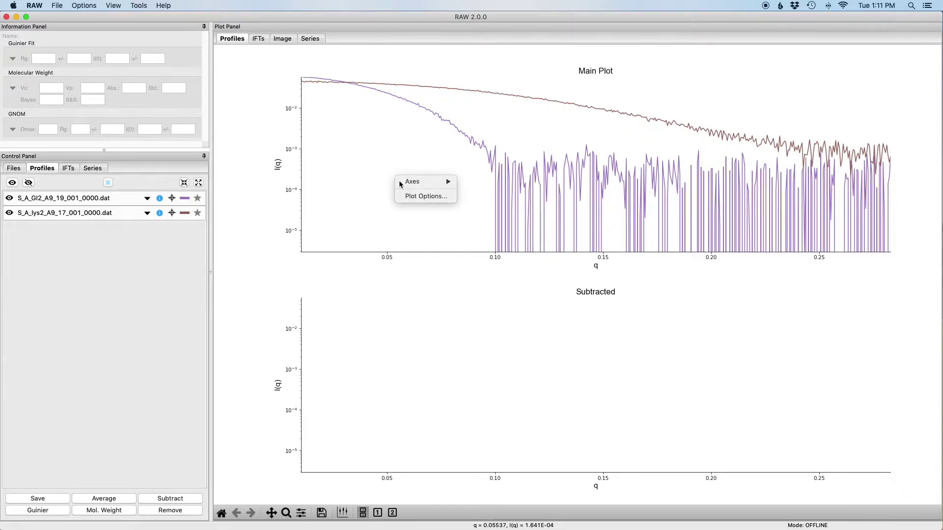
mouse_move(403, 183)
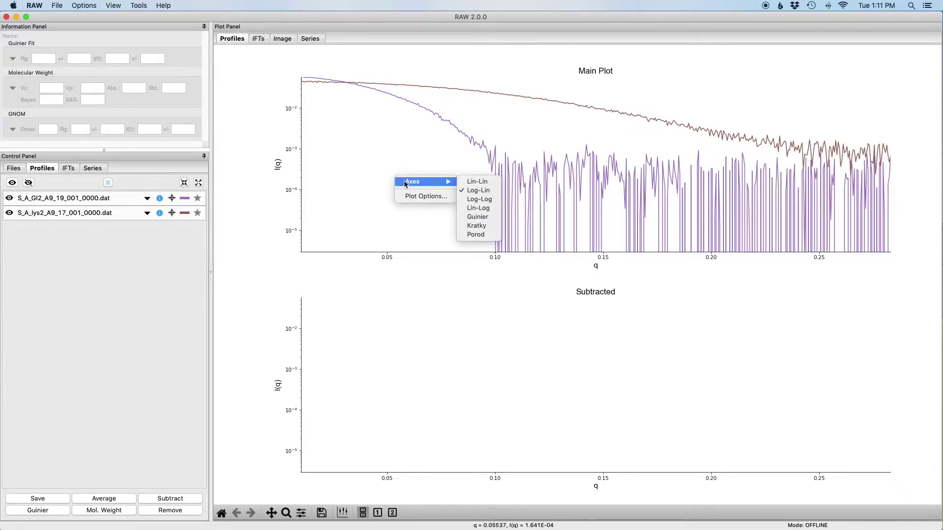
click(483, 227)
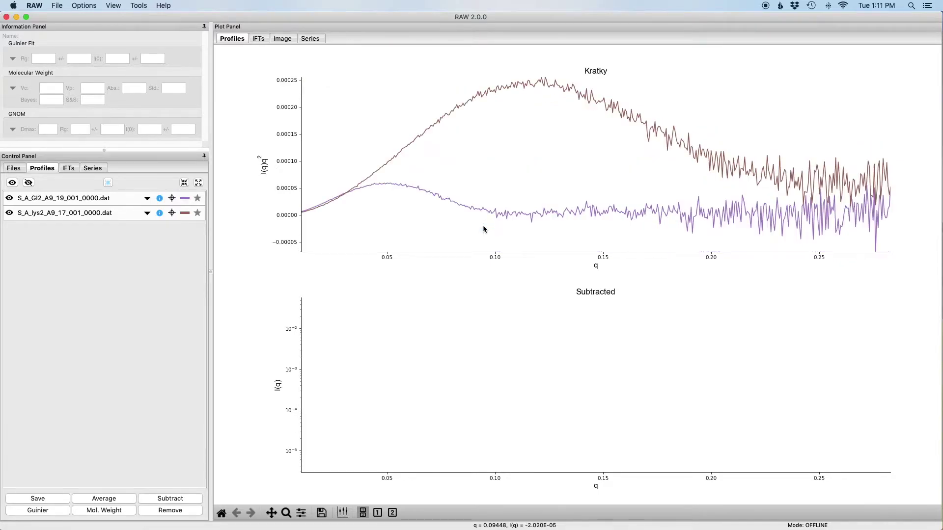
click(378, 513)
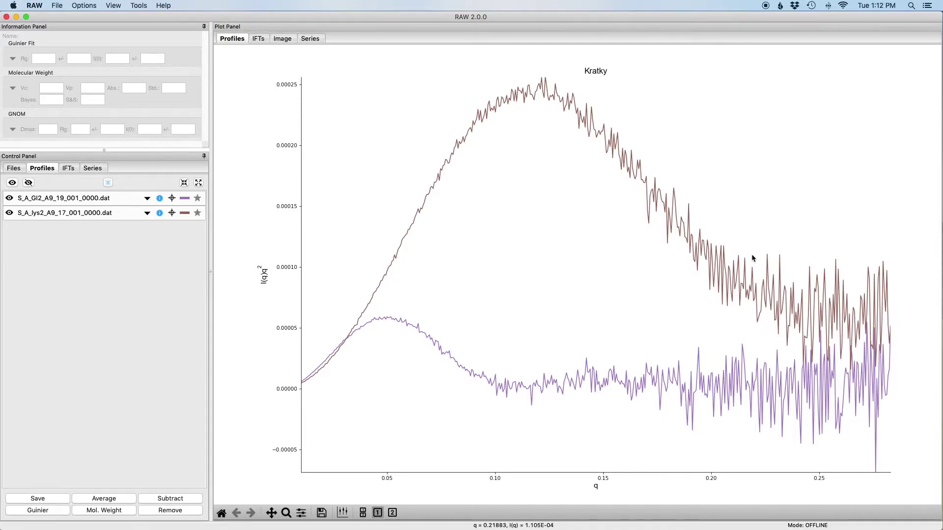
Plot the partially_folded and unfolded data files from the flexibility_data folder in Tutorial_Data.
click(14, 169)
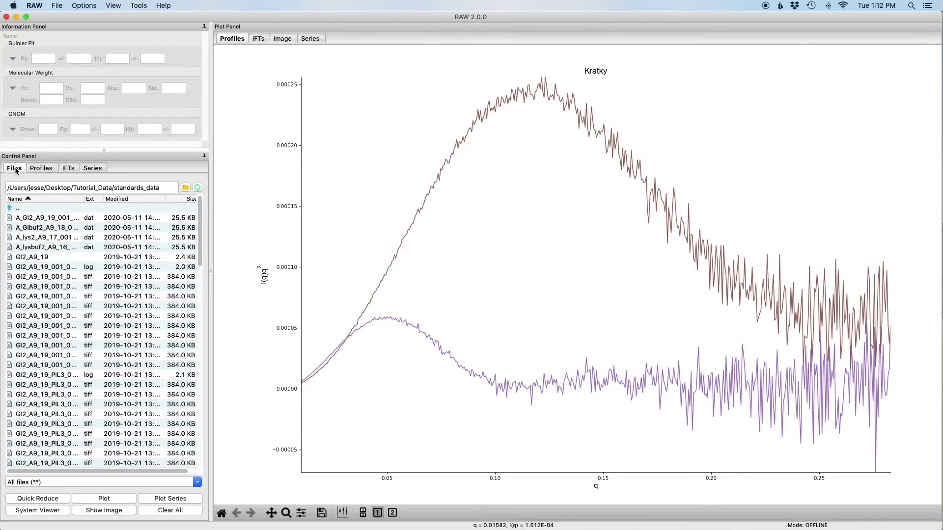
double_click(24, 209)
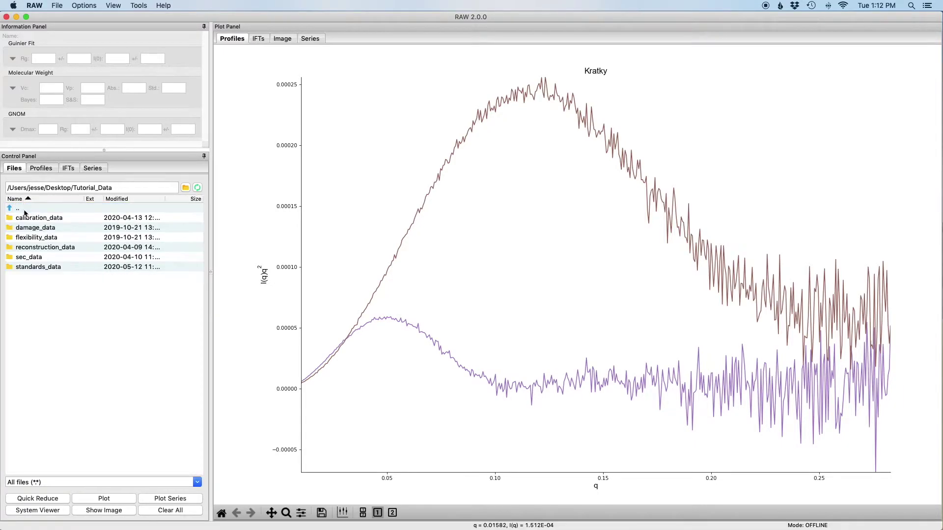
double_click(57, 239)
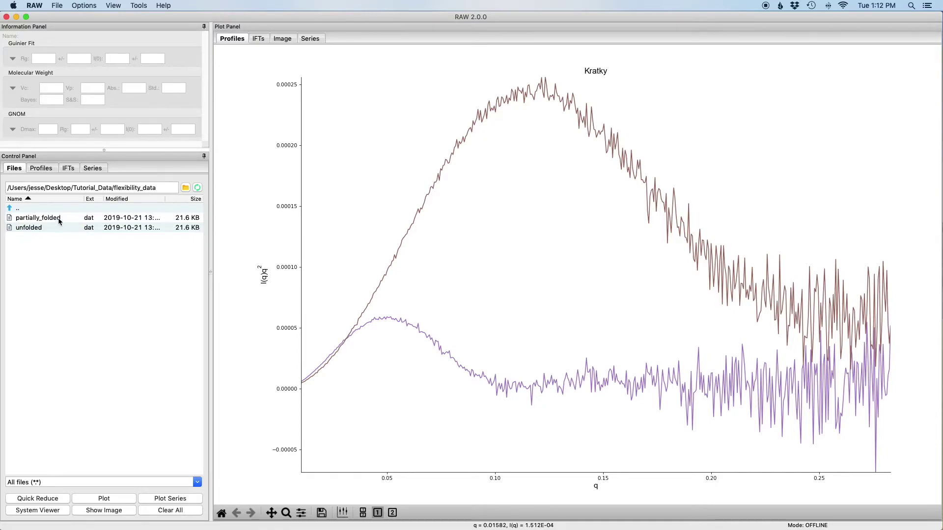
click(60, 219)
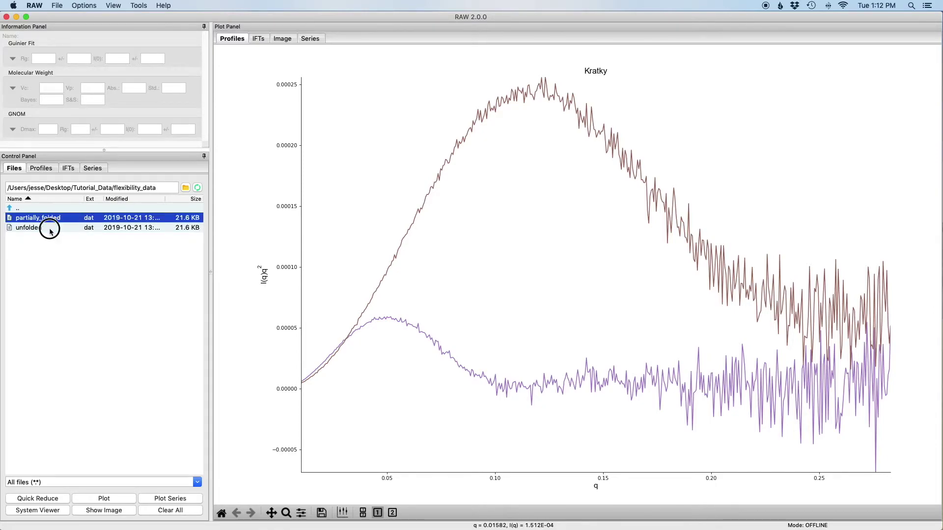
shift+click(49, 228)
click(106, 499)
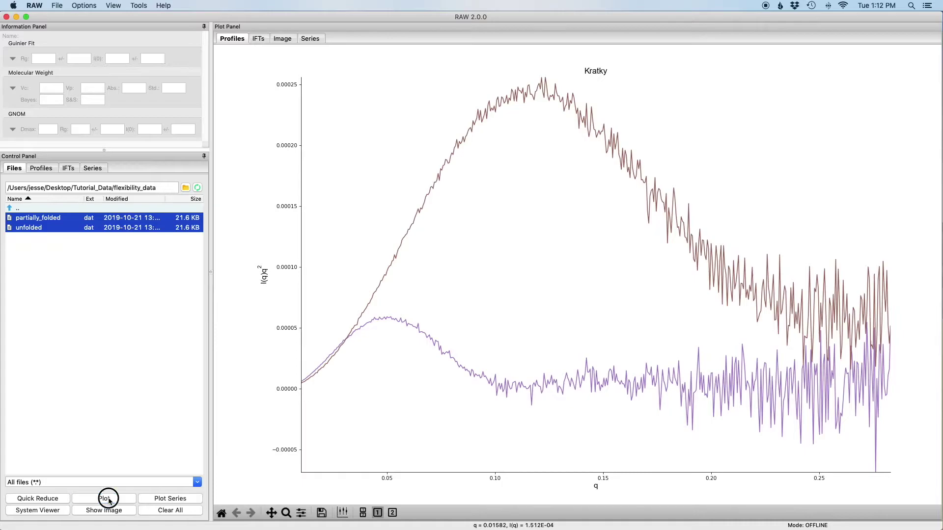
Hide the unfolded.dat profile and set the scale of partially_folded.dat to 0.0009.
click(50, 171)
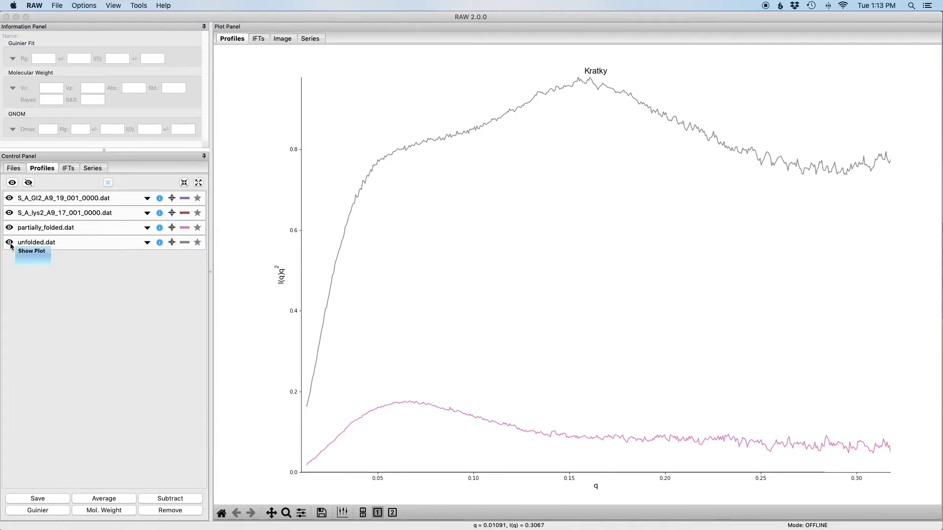
click(10, 245)
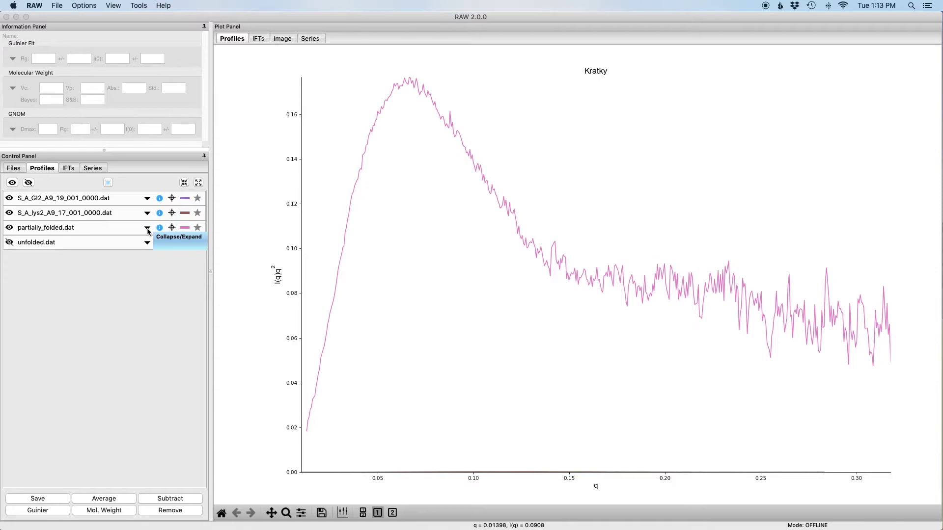
click(148, 229)
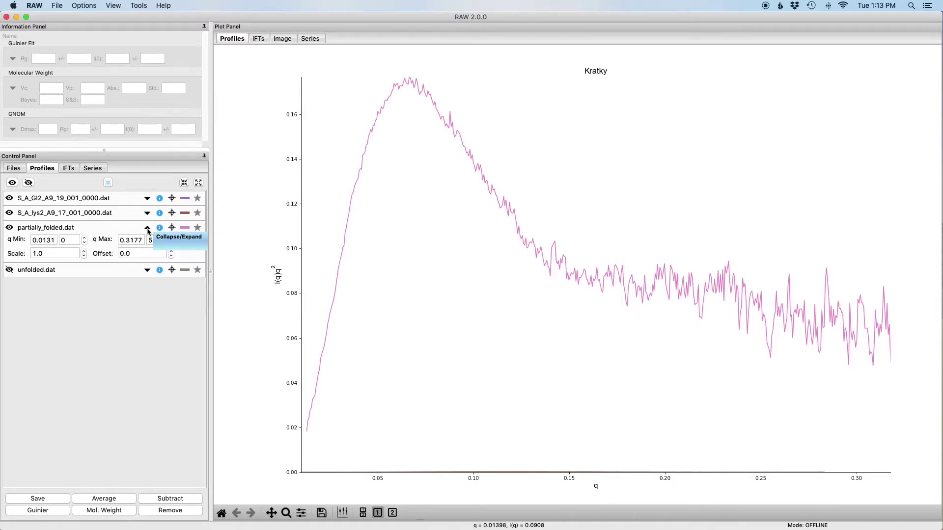
click(83, 256)
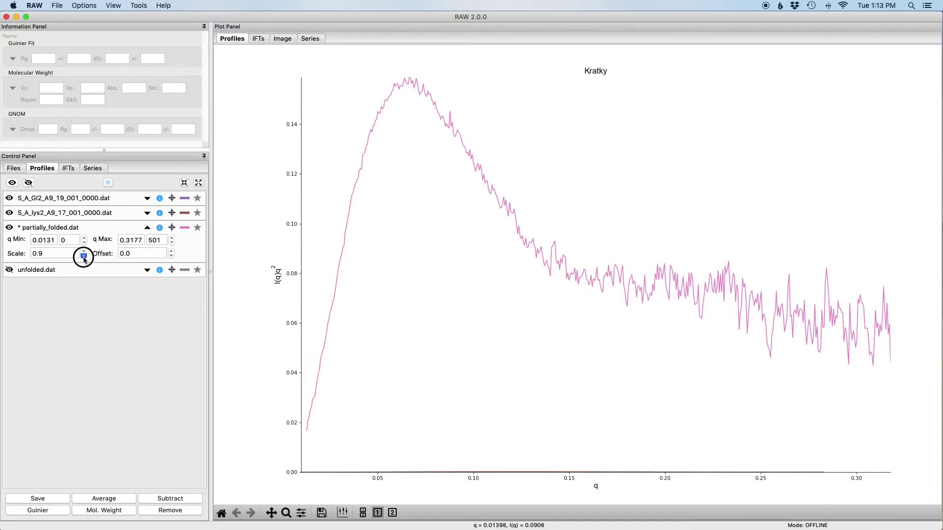
drag(84, 256, 83, 256)
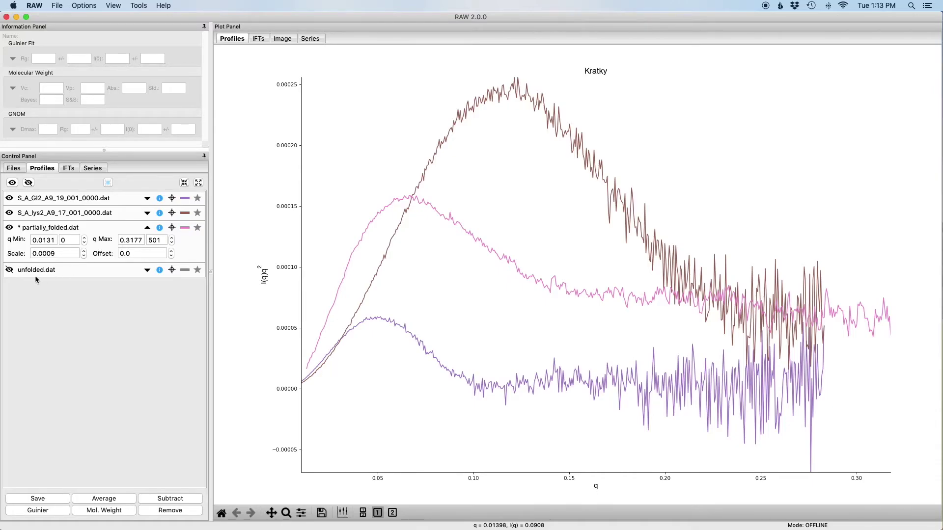
Show the unfolded.dat profile again and set its scale to 0.0001.
click(9, 270)
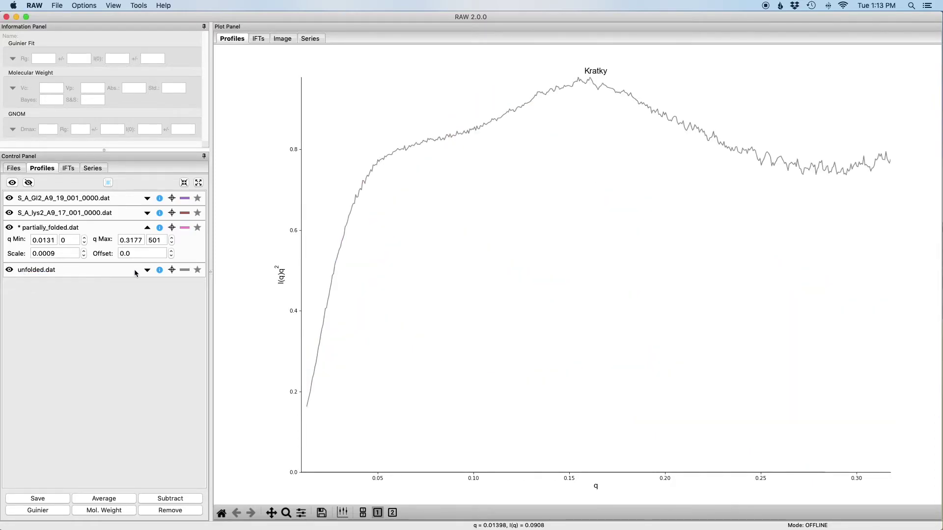
click(147, 271)
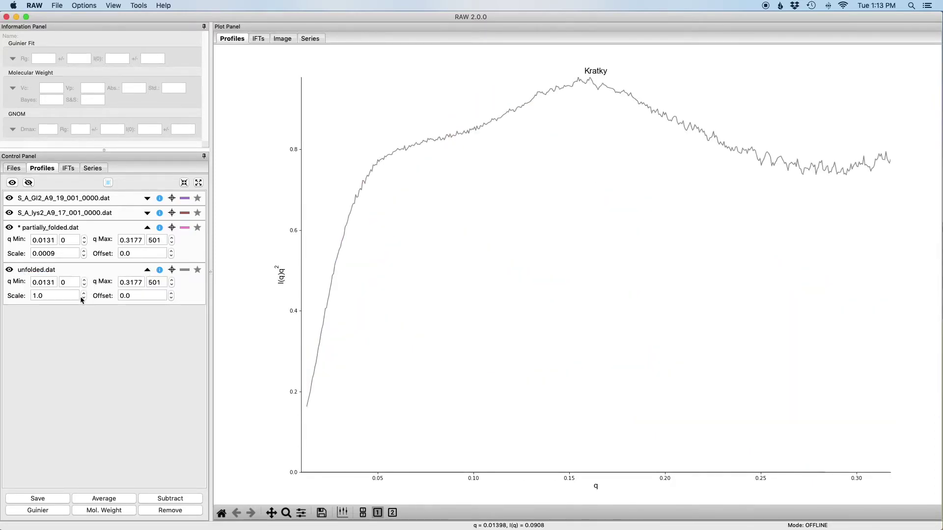
drag(84, 299, 84, 299)
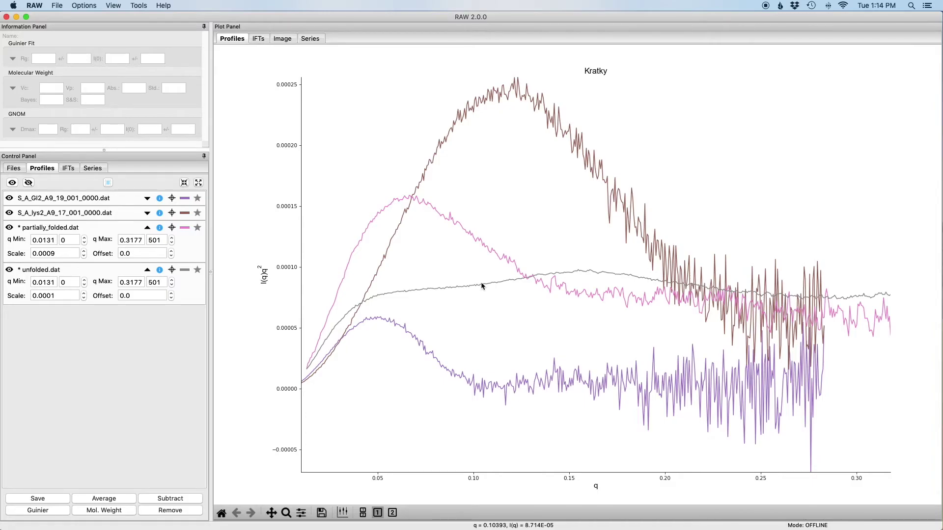
Create Normalized Kratky Plots for all four loaded profiles, using AutoRg for the missing Guinier analysis.
click(116, 198)
shift+click(96, 271)
right_click(98, 273)
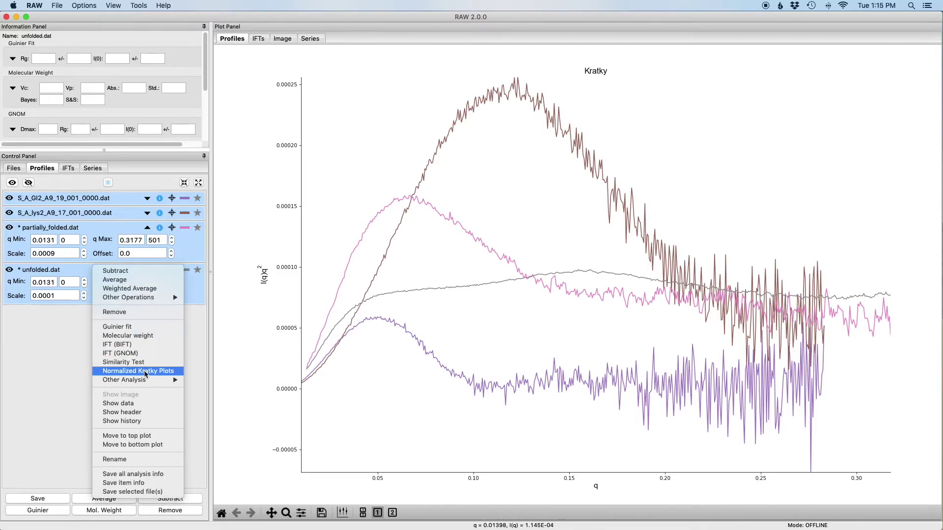
click(146, 371)
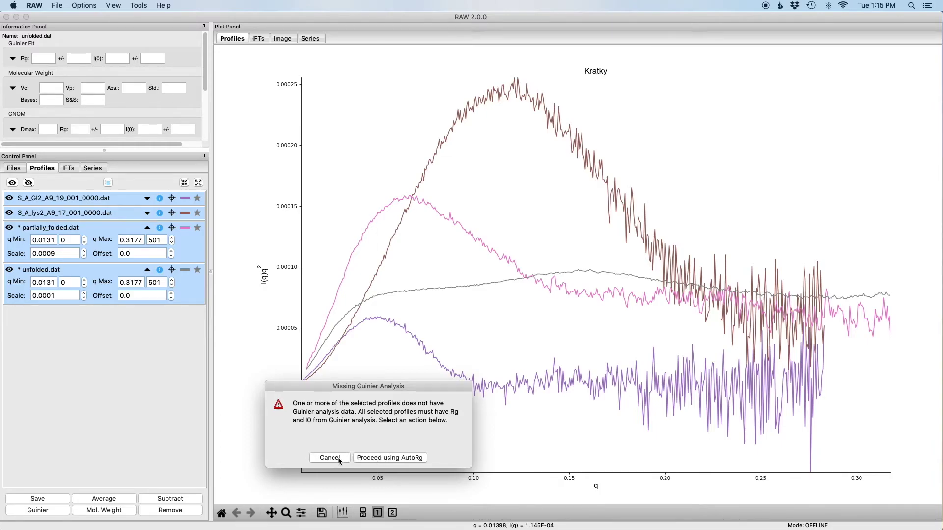
click(397, 459)
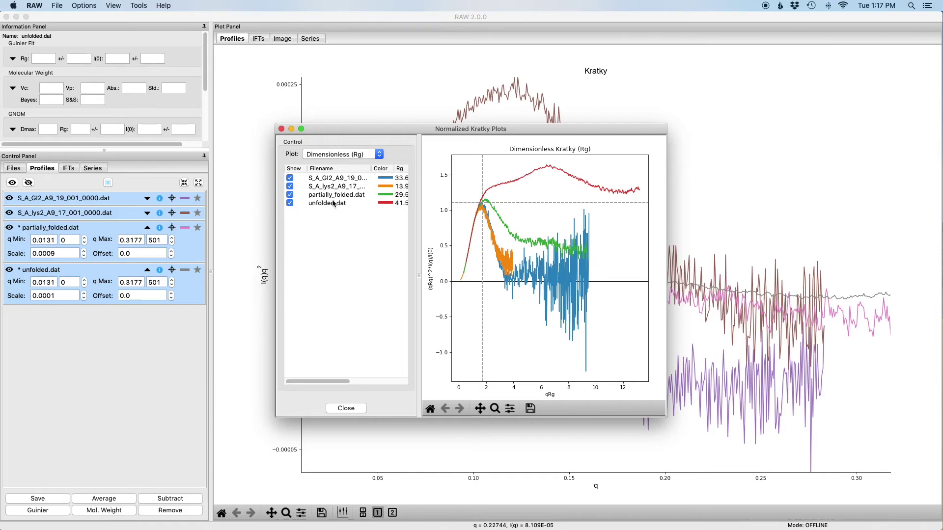
Hide the unfolded.dat and partially_folded.dat curves in the dimensionless Kratky plot and show both again.
click(290, 204)
click(290, 196)
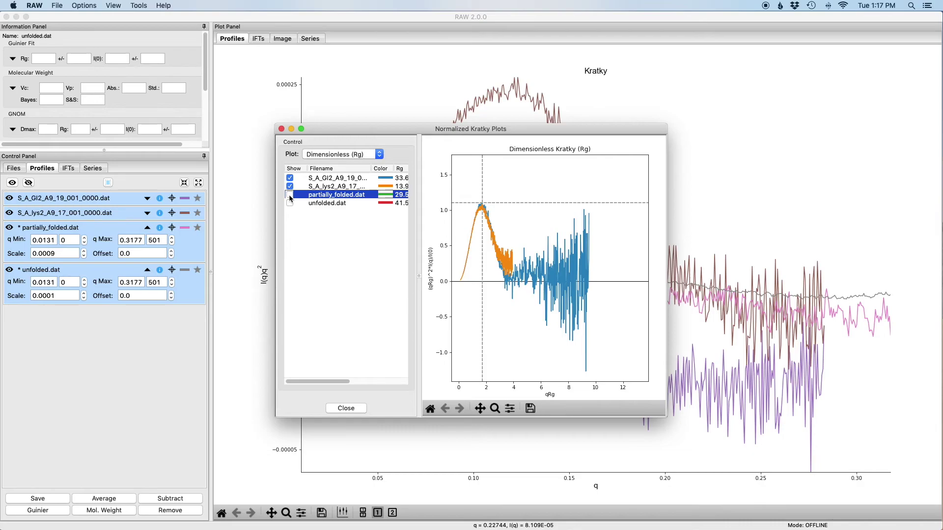
click(290, 195)
click(290, 203)
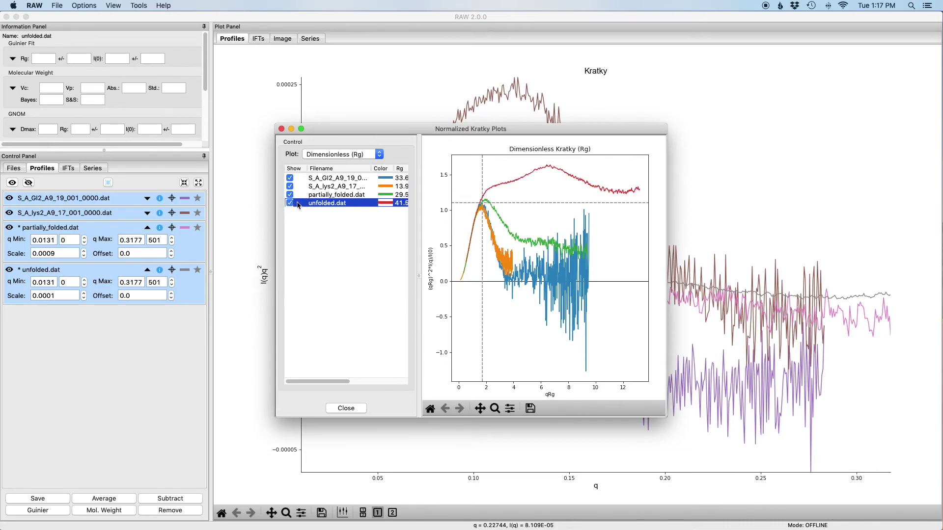
Examine the Rg, I(0) and Vc columns of the profile list and the colour choices for the unfolded.dat curve without changing it.
scroll(318, 201, right, 10)
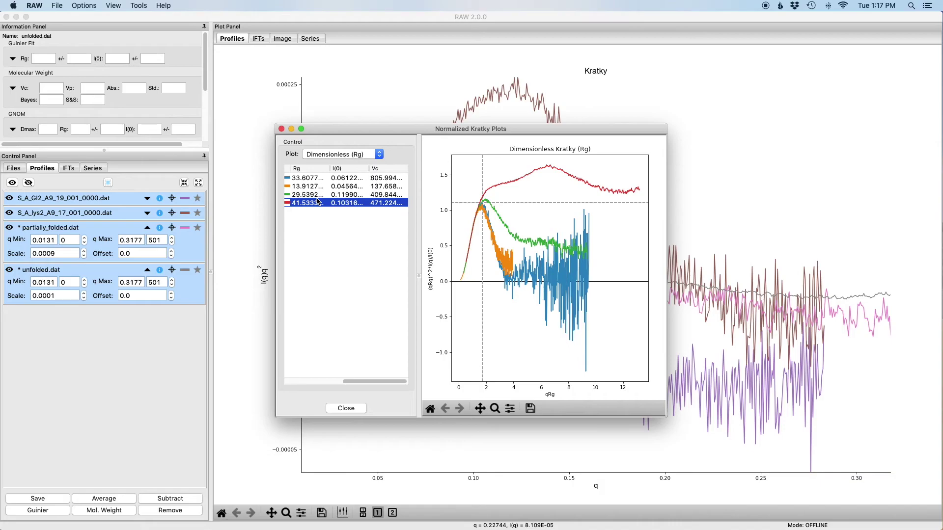
scroll(318, 201, right, 2)
scroll(317, 201, left, 12)
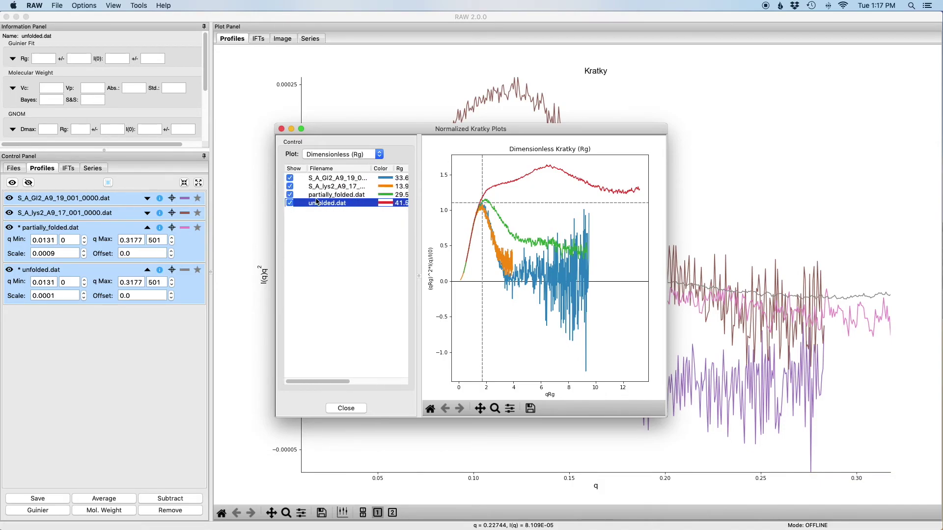
click(385, 205)
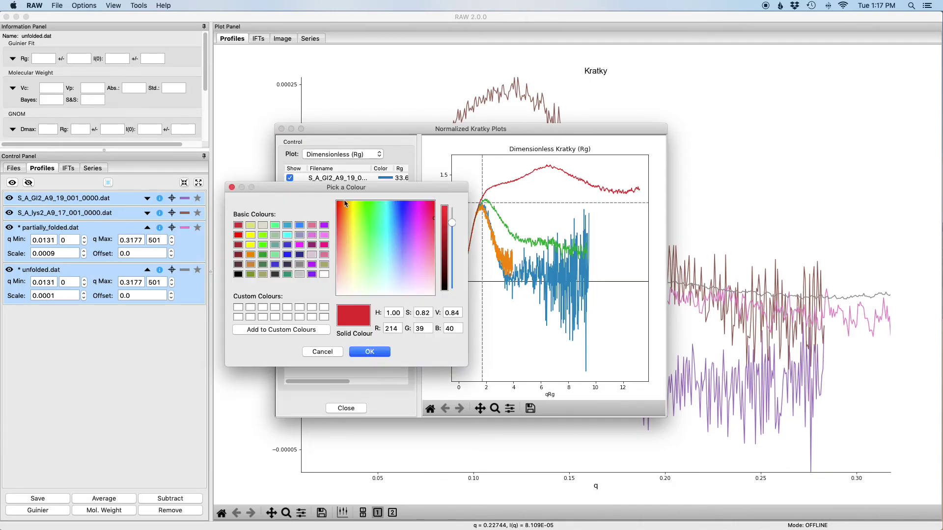
click(336, 352)
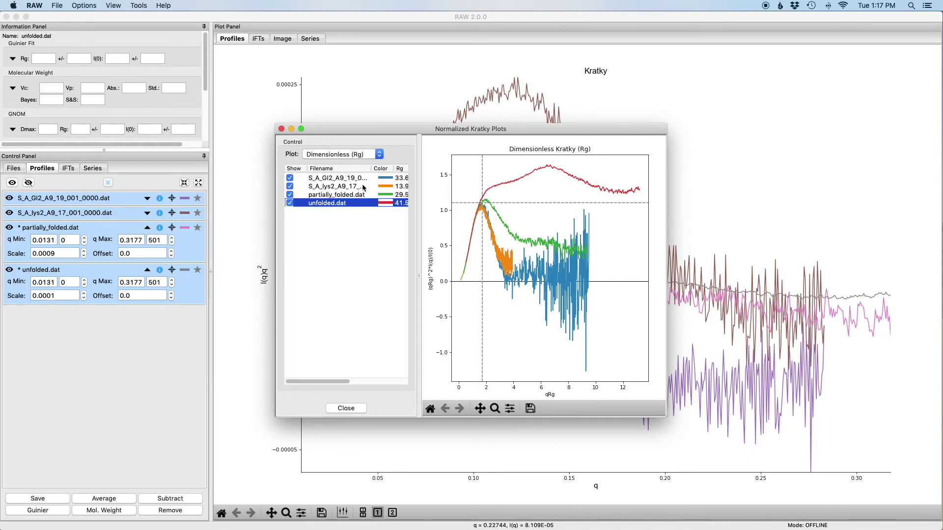
View the Kratky plot as Normalized and as Dimensionless (Vc), and return it to Dimensionless (Rg).
click(375, 156)
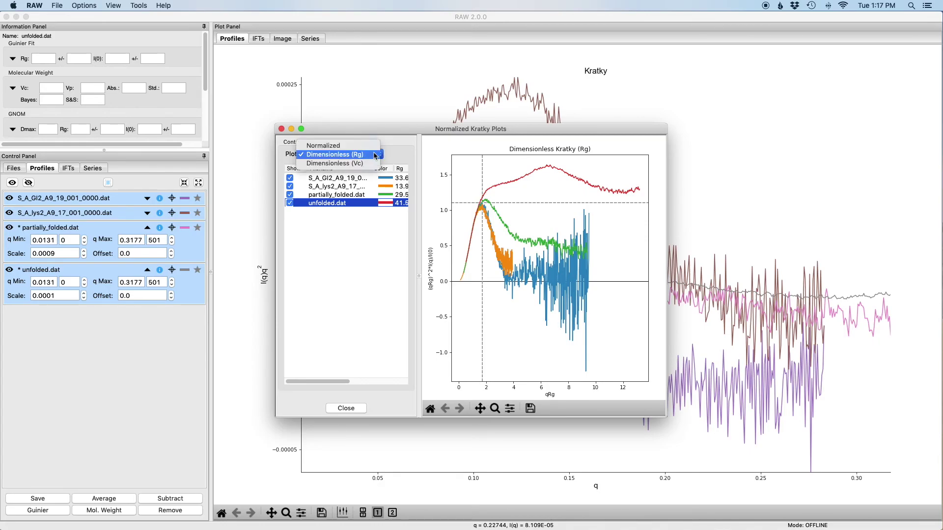
click(369, 149)
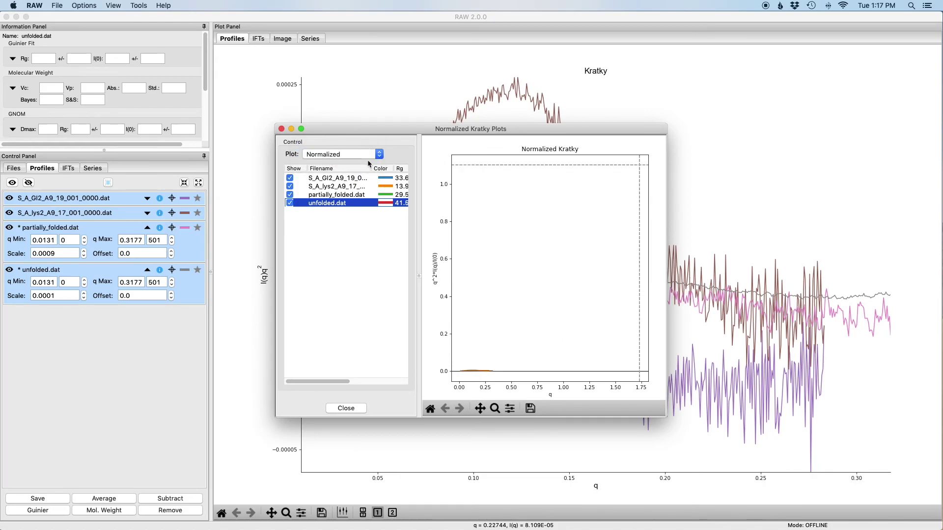
click(368, 155)
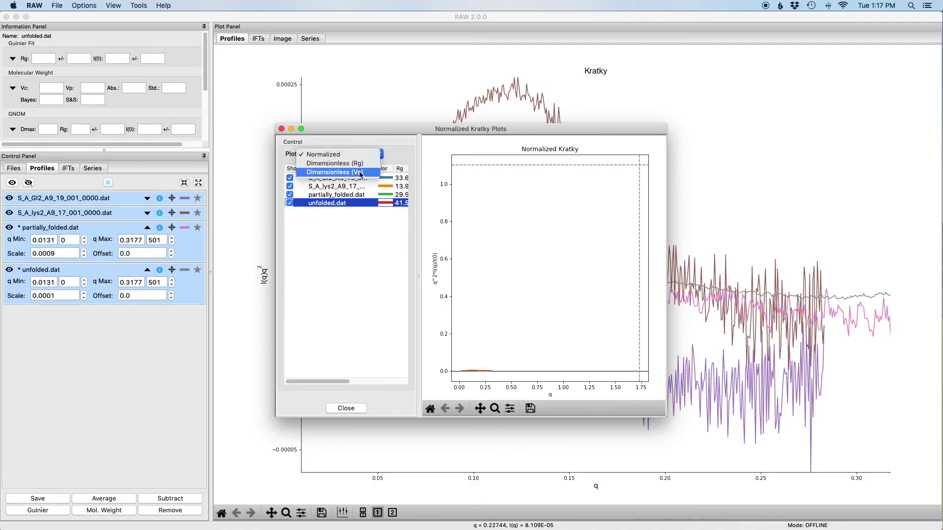
click(361, 175)
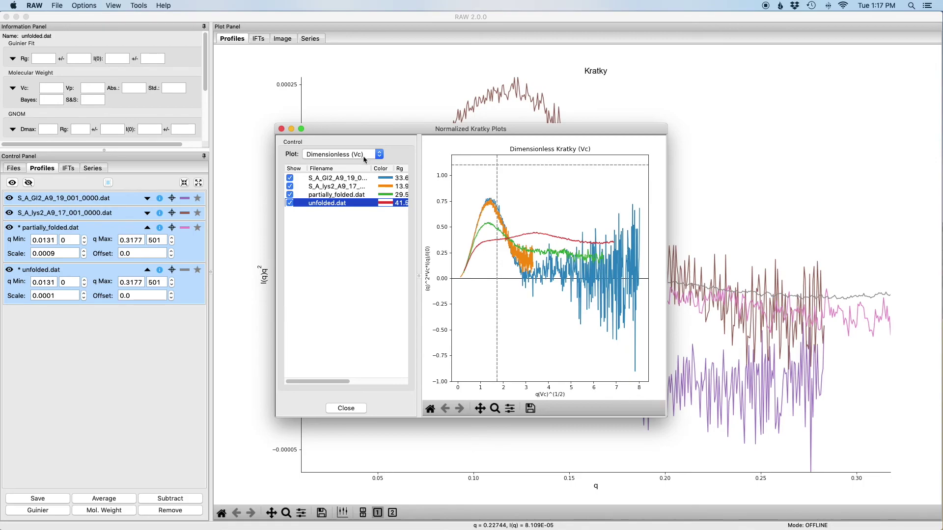
click(364, 156)
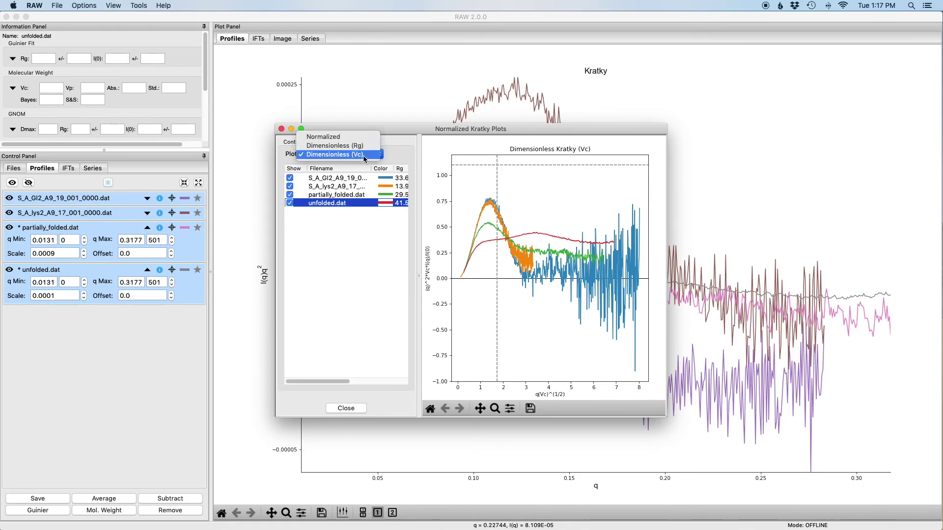
click(365, 147)
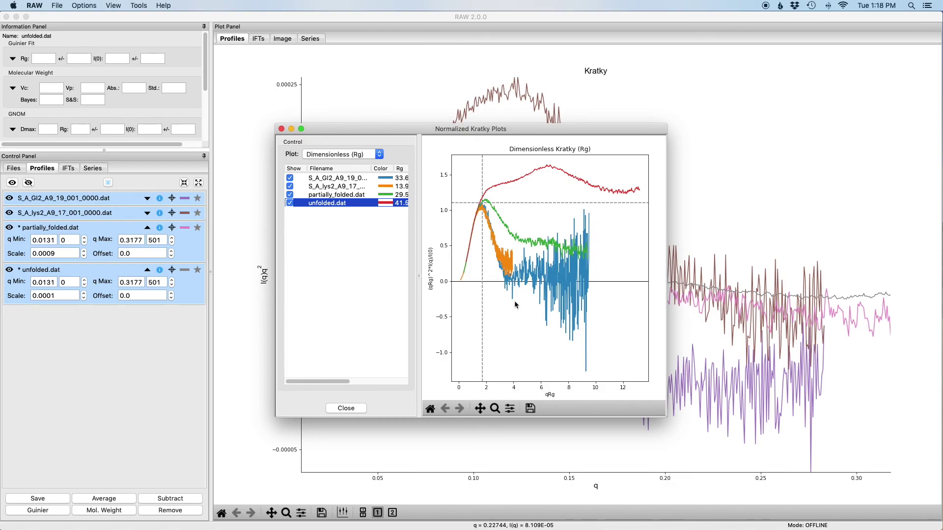
Show the legend on the Dimensionless Kratky (Rg) plot.
right_click(506, 332)
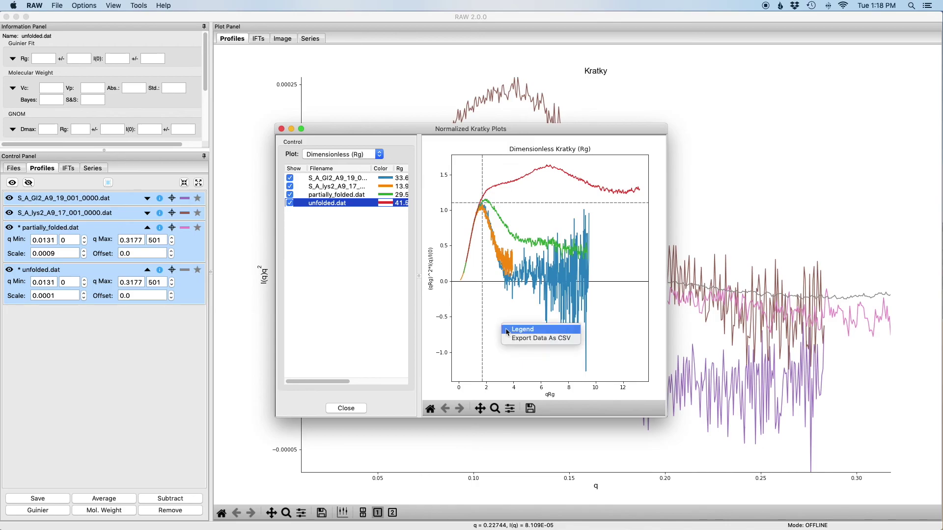
click(538, 333)
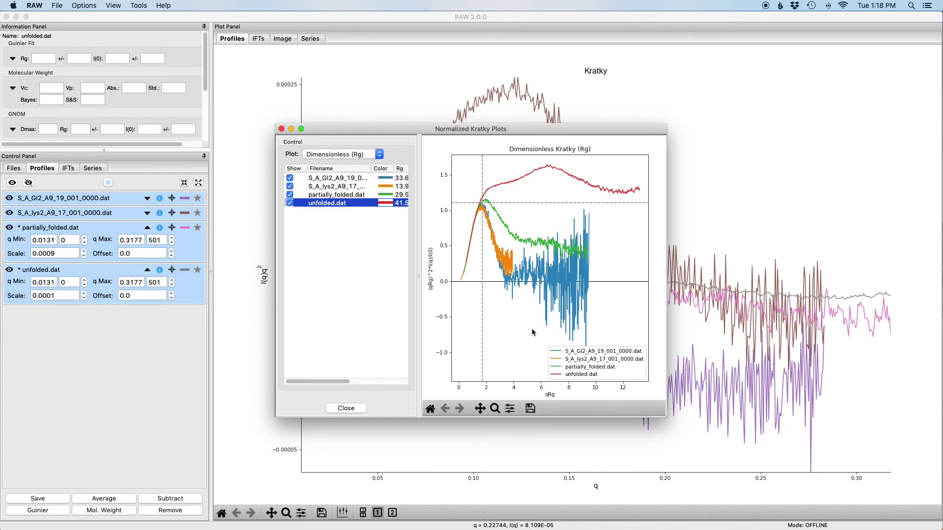
View the CSV export dialog for the dimensionless Kratky data without saving, and close the Normalized Kratky Plots window.
right_click(516, 331)
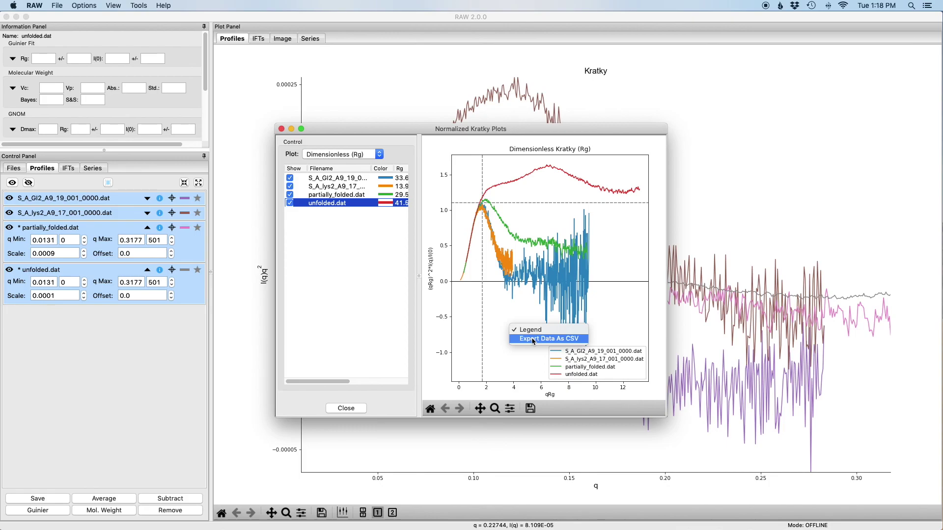
click(534, 340)
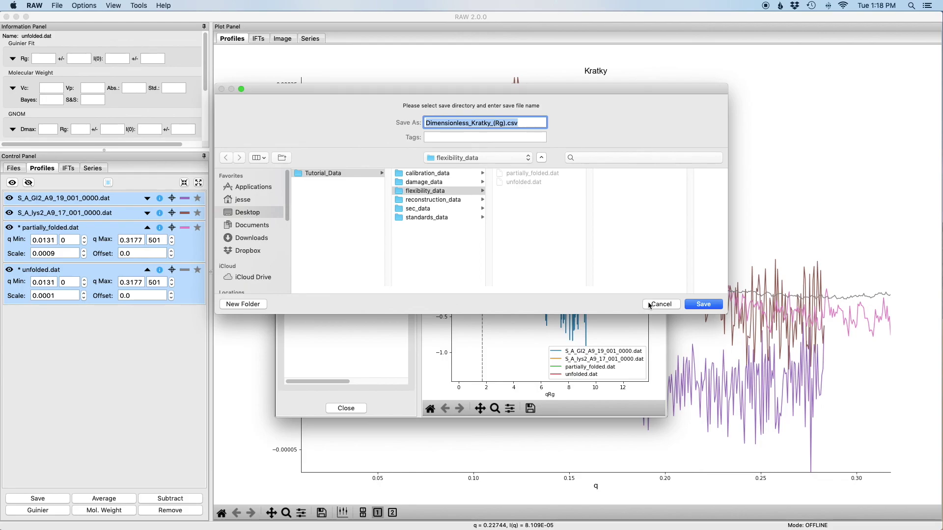
click(659, 304)
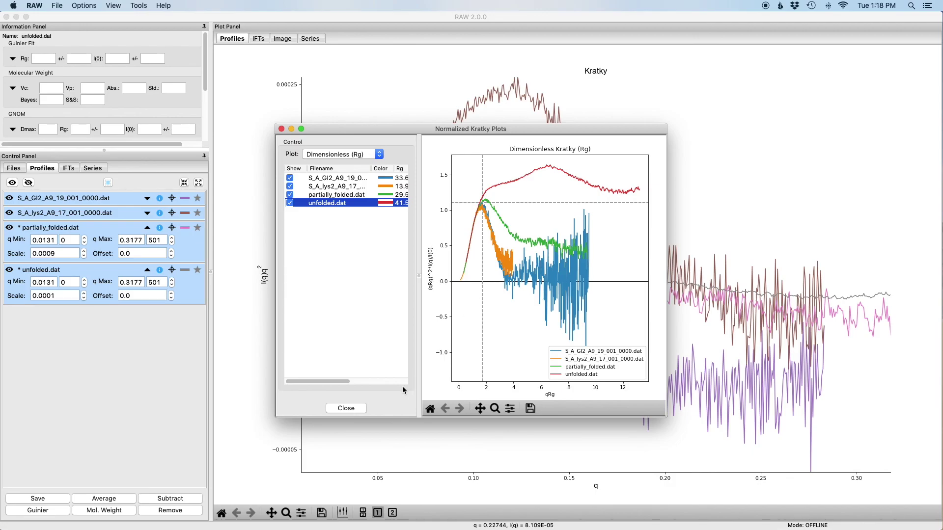
click(346, 408)
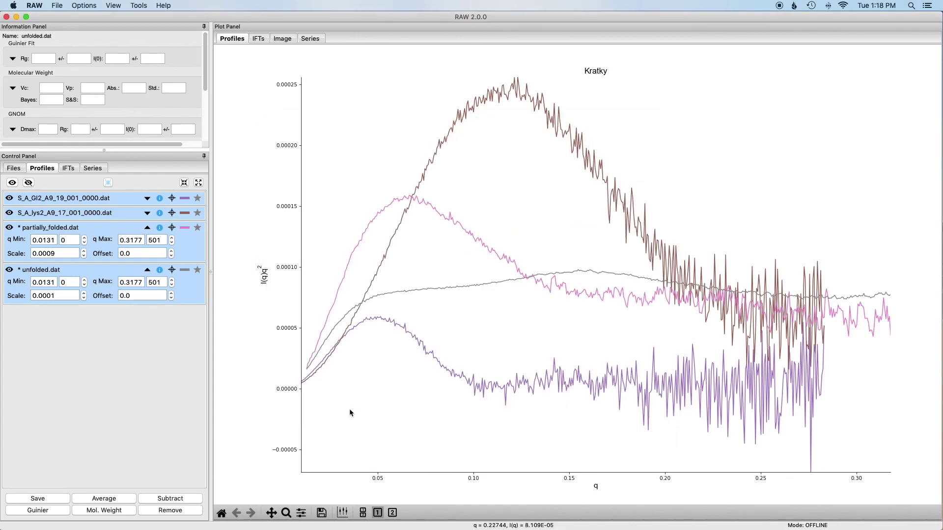